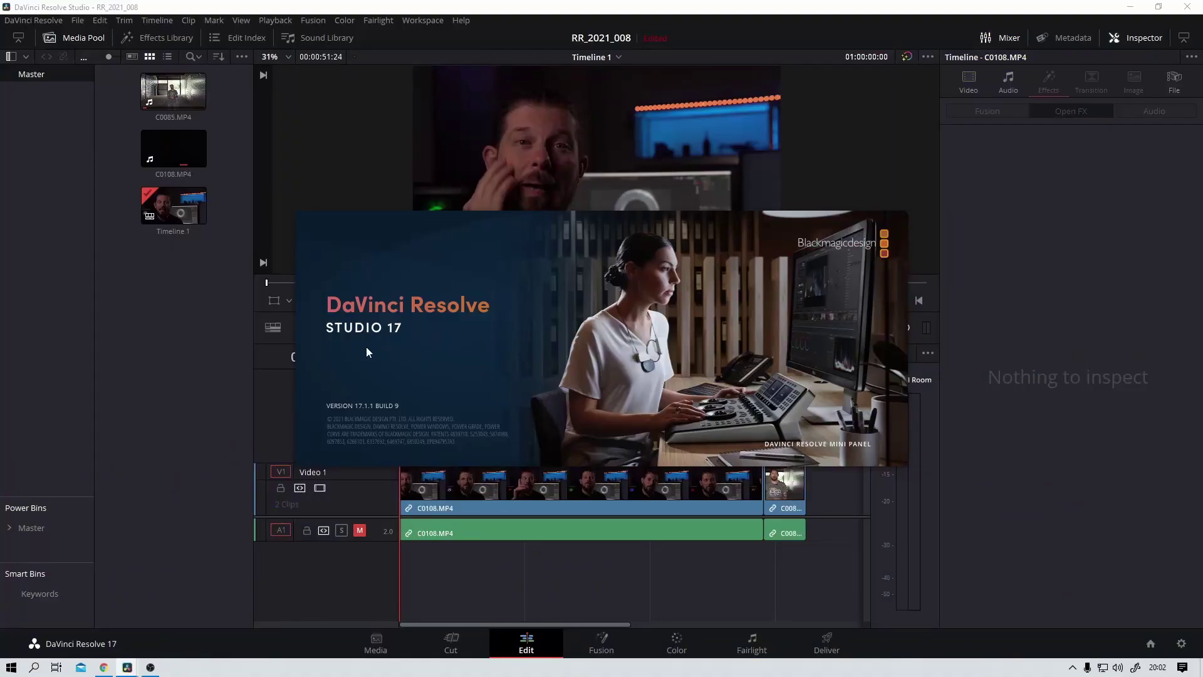
- Close the startup splash to reveal the Edit page with Timeline 1's two C0108.MP4 clips
{"action": "left_click", "coordinate": [741, 257]}
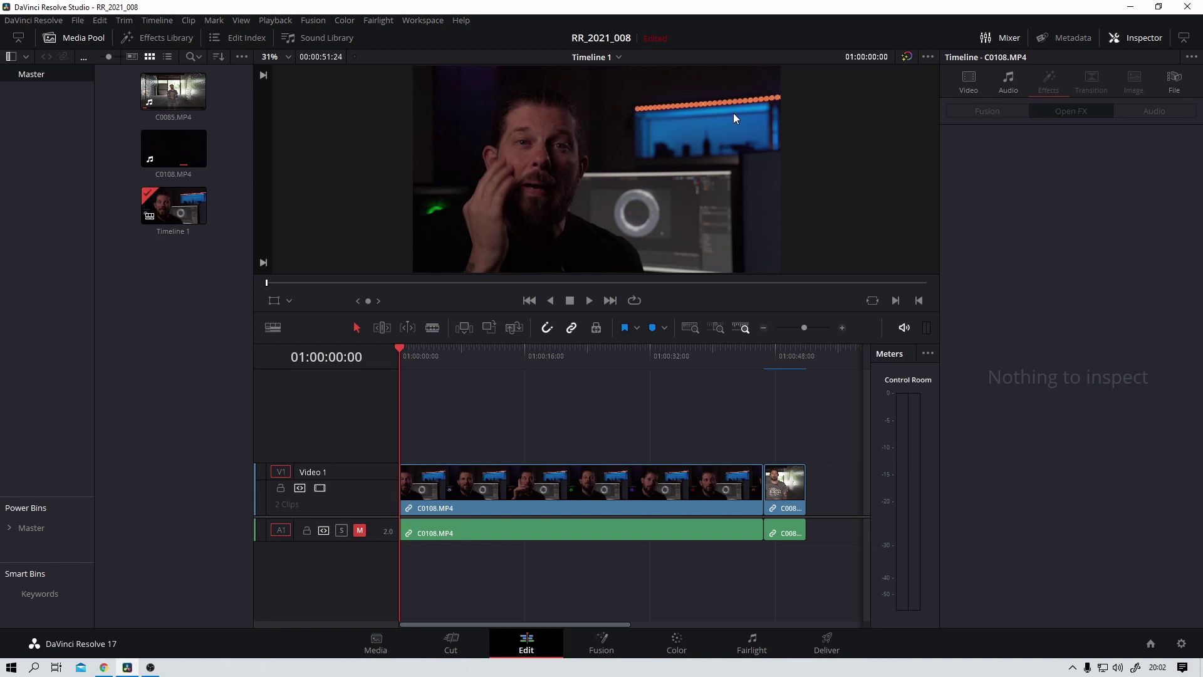
- Zoom in on the flickering lights, play the clip to watch the flicker, and open the Effects Library
{"action": "scroll", "coordinate": [733, 116], "scroll_direction": "up", "scroll_amount": 6}
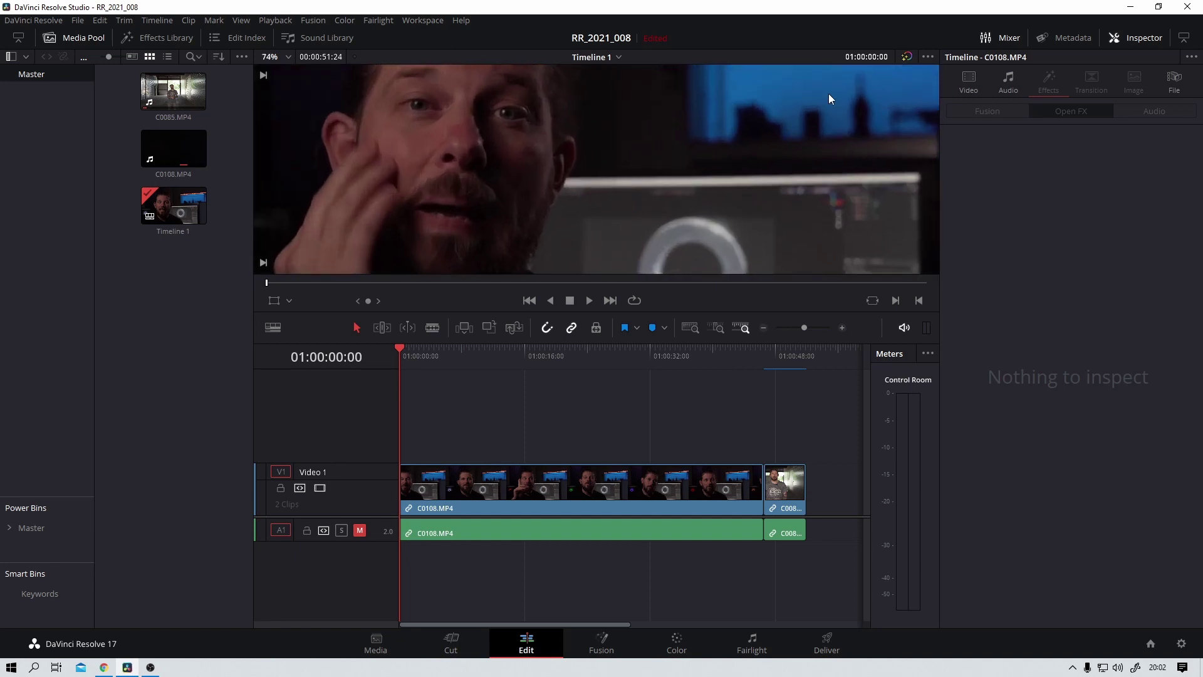
{"action": "left_click_drag", "start_coordinate": [829, 93], "coordinate": [614, 212]}
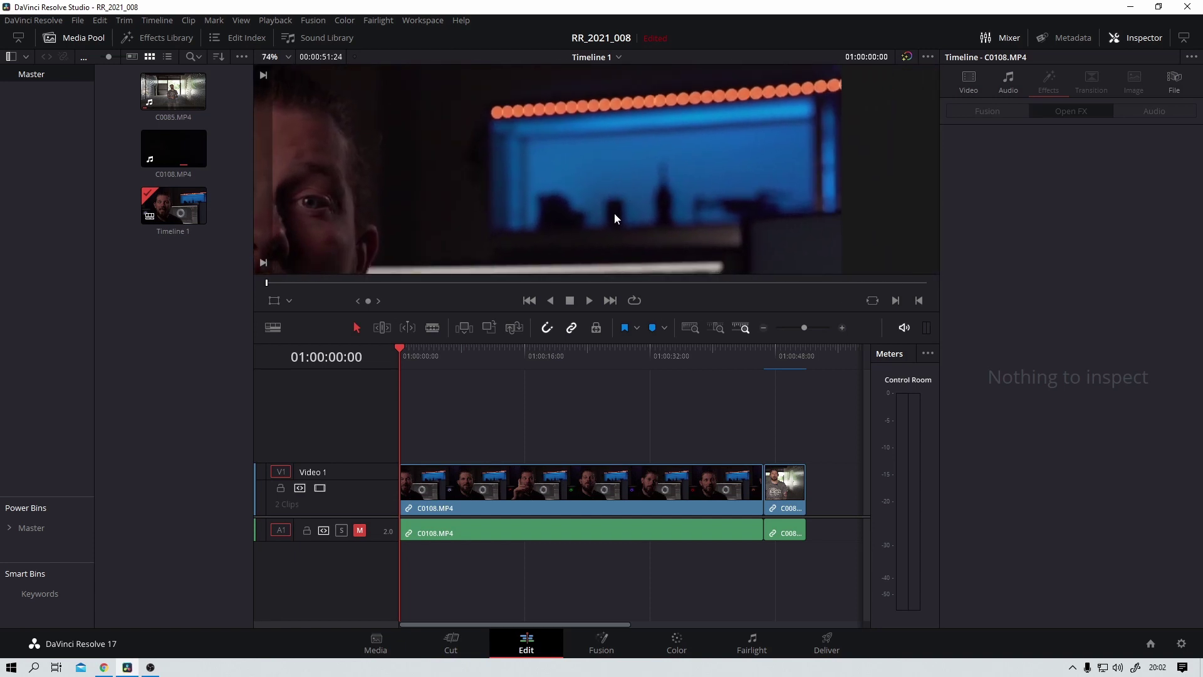
{"action": "left_click", "coordinate": [591, 301]}
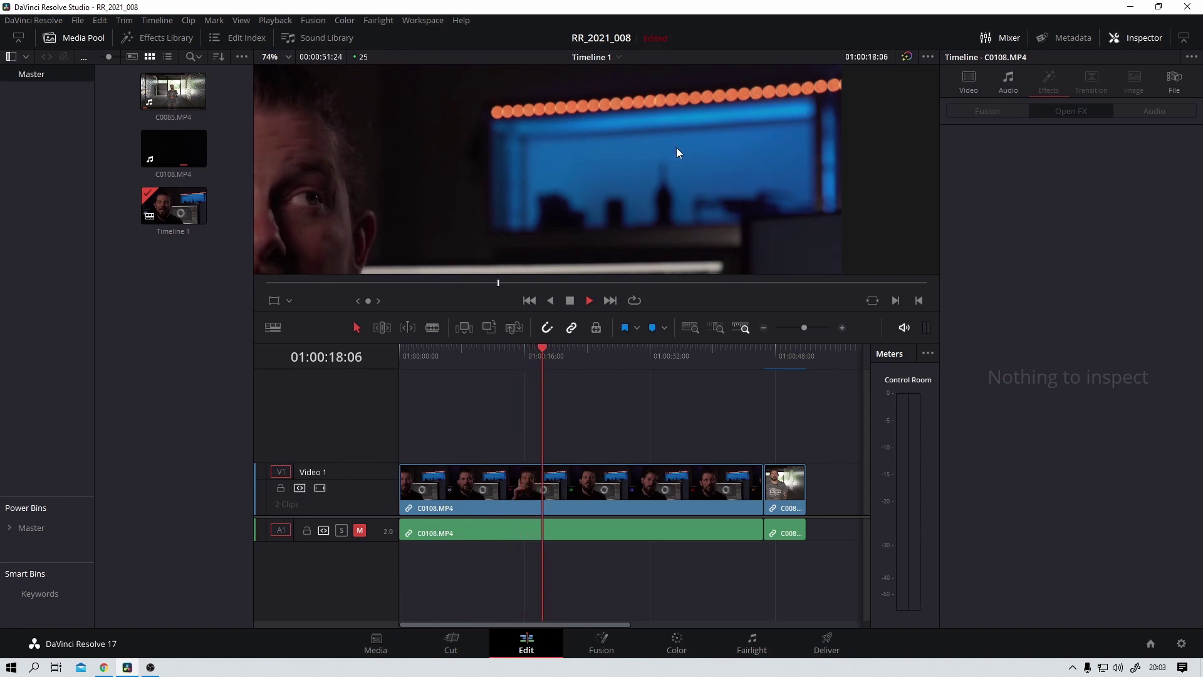
{"action": "left_click", "coordinate": [584, 300]}
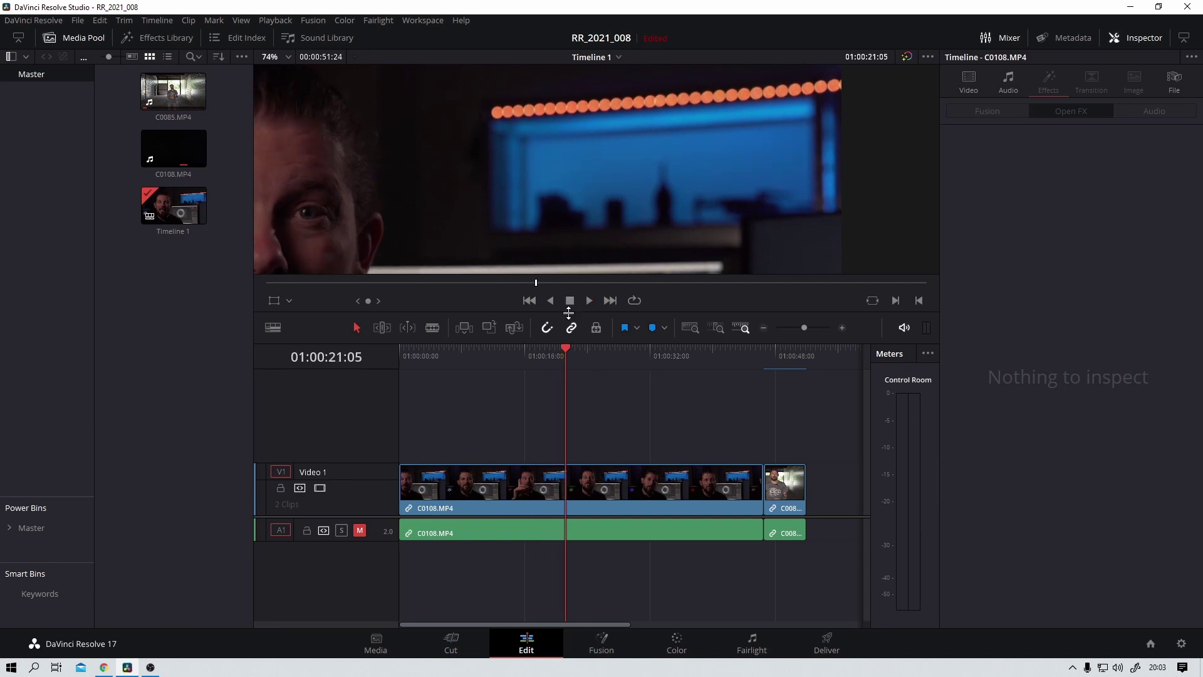
{"action": "left_click", "coordinate": [170, 38]}
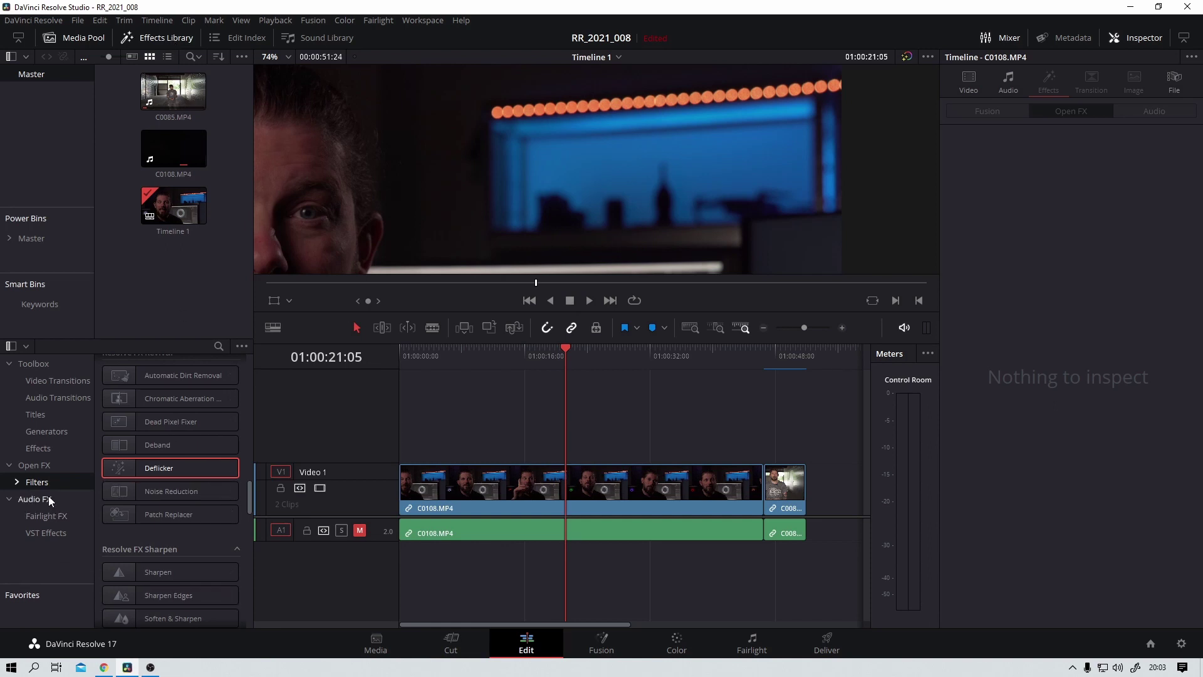
- Apply Deflicker to the C0108.MP4 clip on V1, replay it from the start, then switch to Chrome
{"action": "left_click_drag", "start_coordinate": [154, 475], "coordinate": [604, 483]}
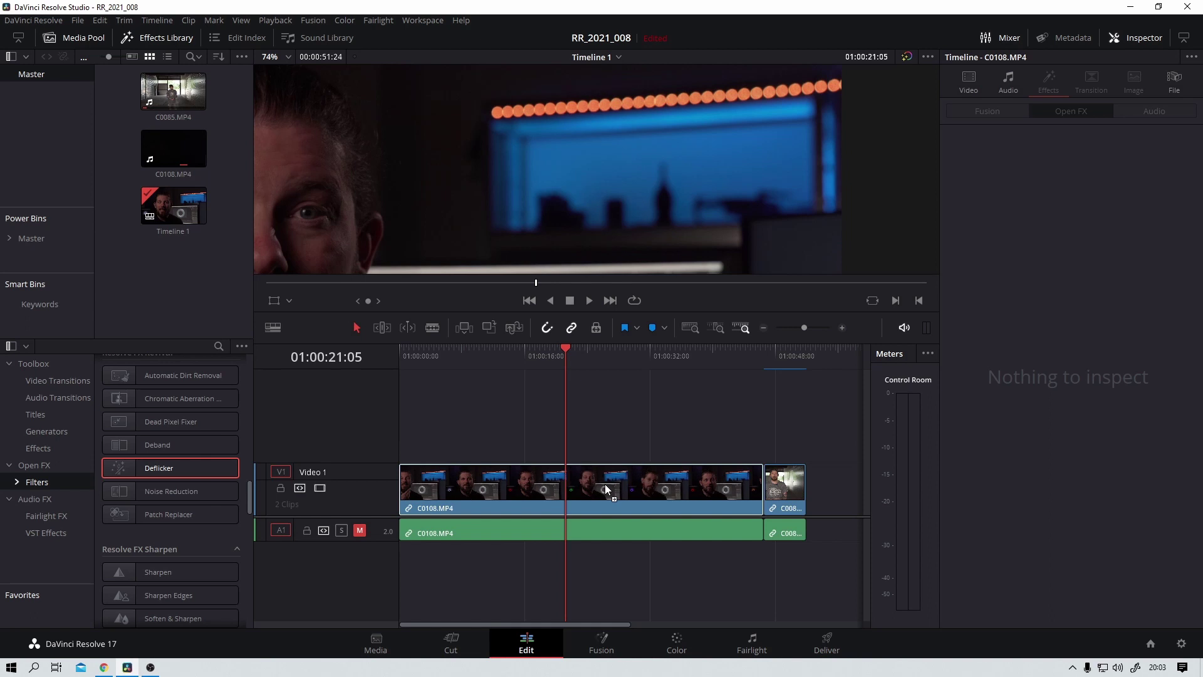
{"action": "left_click", "coordinate": [562, 347]}
{"action": "left_click_drag", "start_coordinate": [562, 347], "coordinate": [373, 361]}
{"action": "left_click", "coordinate": [588, 301]}
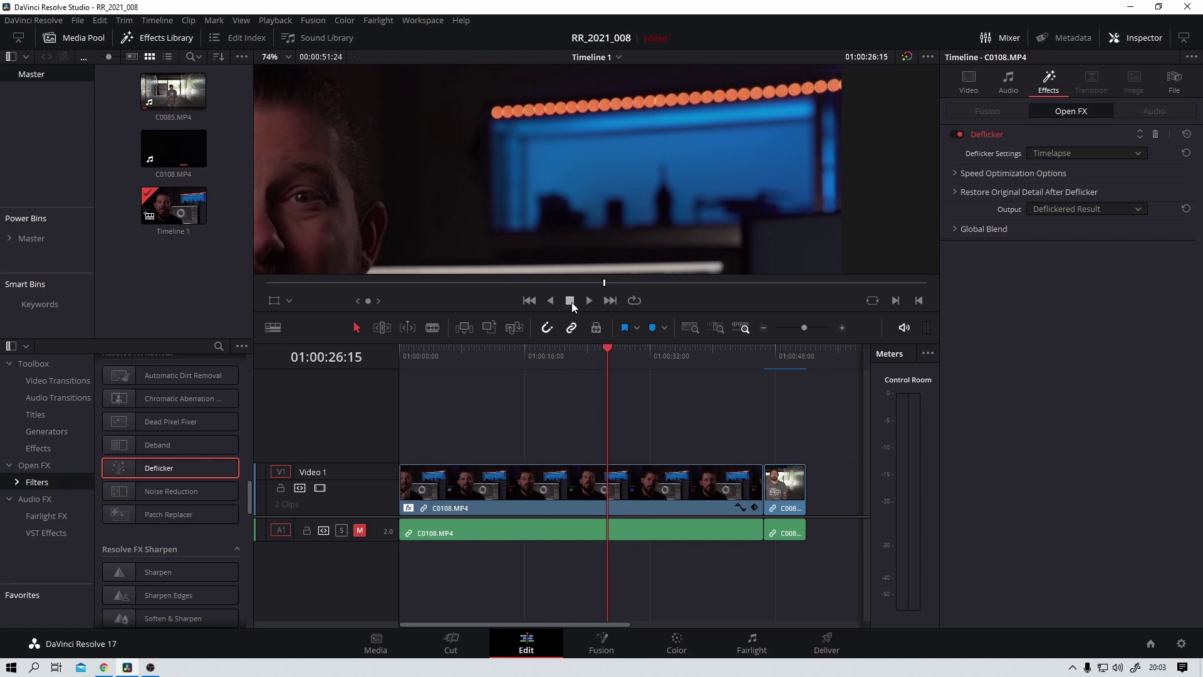
{"action": "key", "text": "alt+Tab"}
{"action": "key", "text": "alt+Tab"}
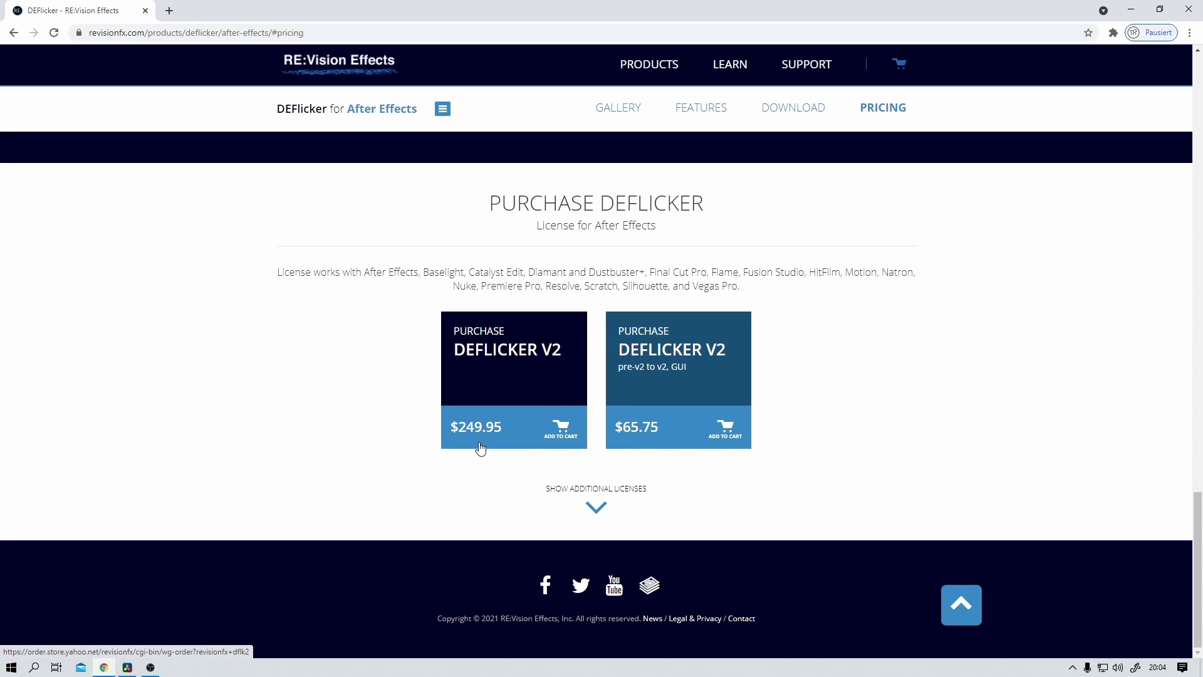
- Check DEFlicker's pricing ($249.95, $65.75 upgrade) in Chrome, then return to DaVinci Resolve
{"action": "key", "text": "alt+Tab"}
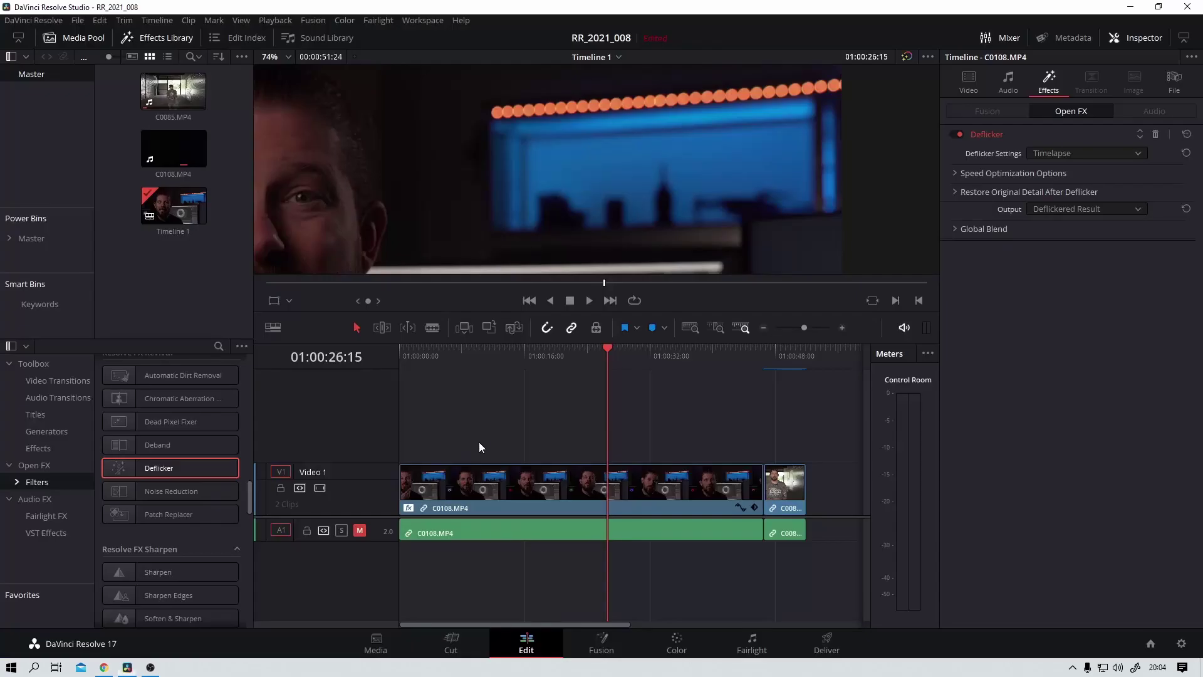
- Set the viewer zoom to Fit, select the C0085 clip, and move to the Color page
{"action": "left_click", "coordinate": [281, 58]}
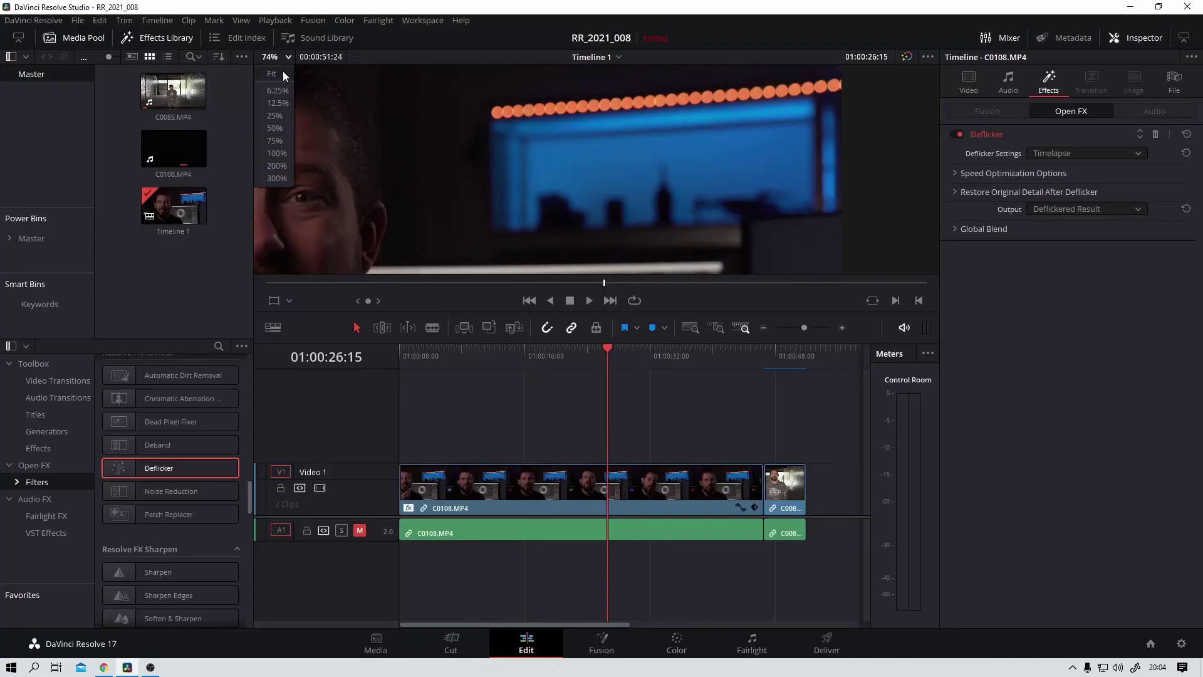
{"action": "left_click", "coordinate": [283, 76]}
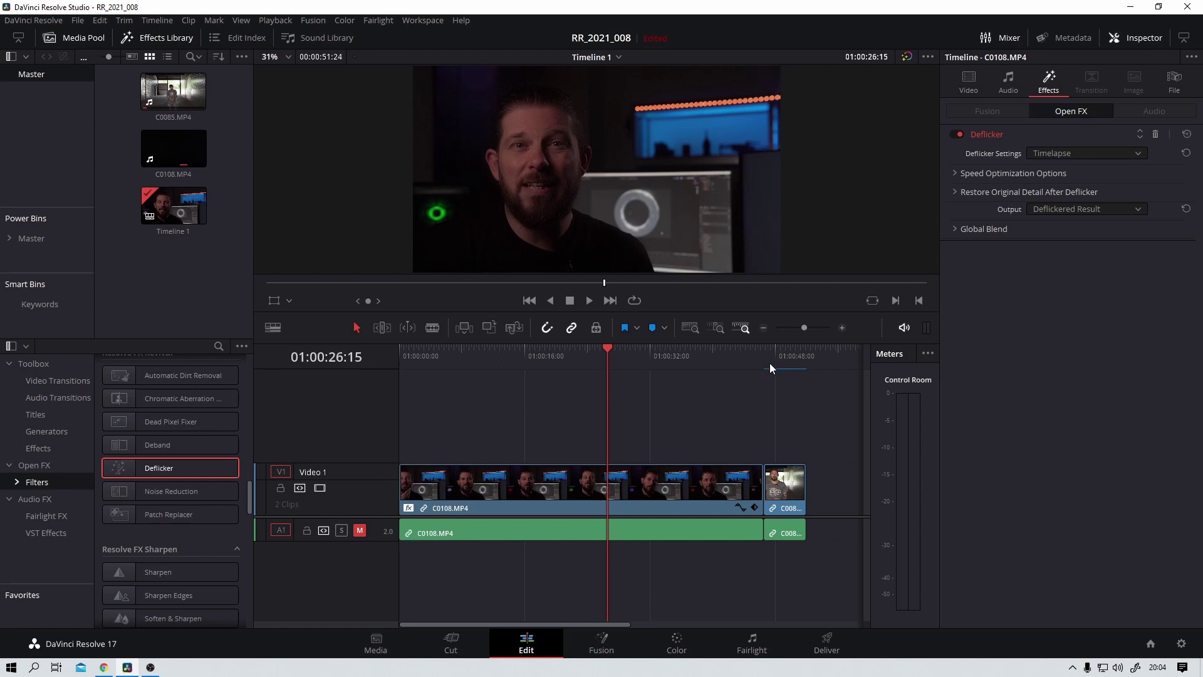
{"action": "mouse_move", "coordinate": [770, 363]}
{"action": "left_mouse_down"}
{"action": "mouse_move", "coordinate": [795, 366]}
{"action": "mouse_move", "coordinate": [773, 370]}
{"action": "mouse_move", "coordinate": [777, 346]}
{"action": "mouse_move", "coordinate": [787, 352]}
{"action": "left_mouse_up"}
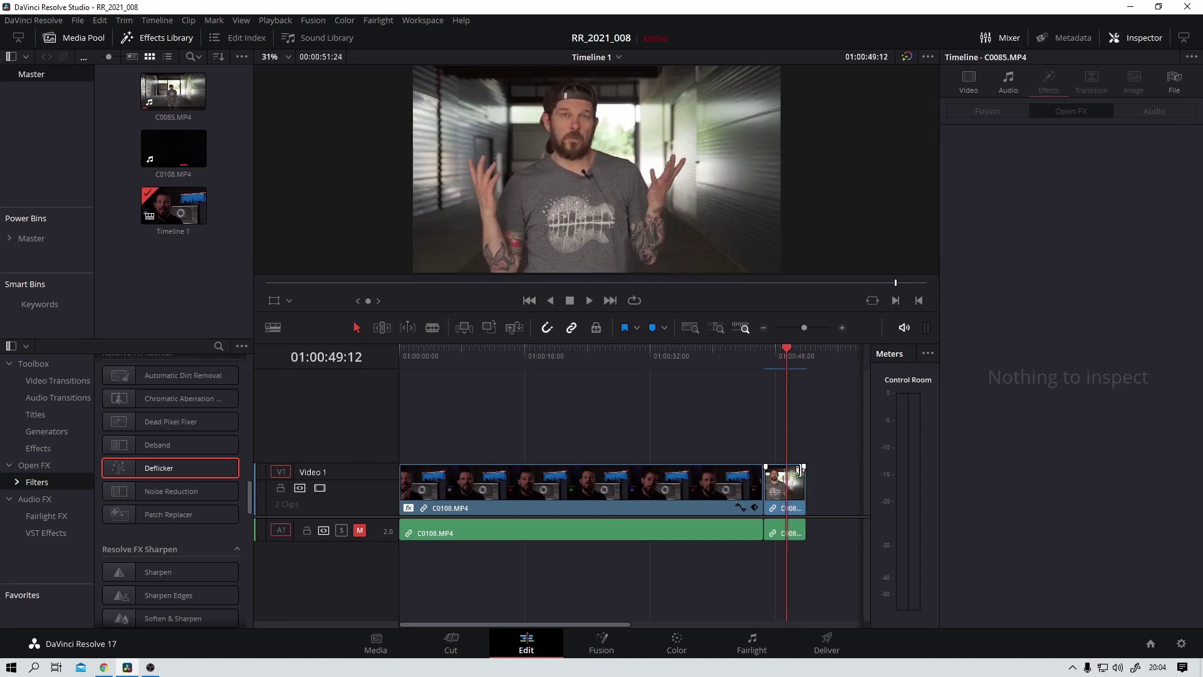
{"action": "left_click", "coordinate": [793, 488]}
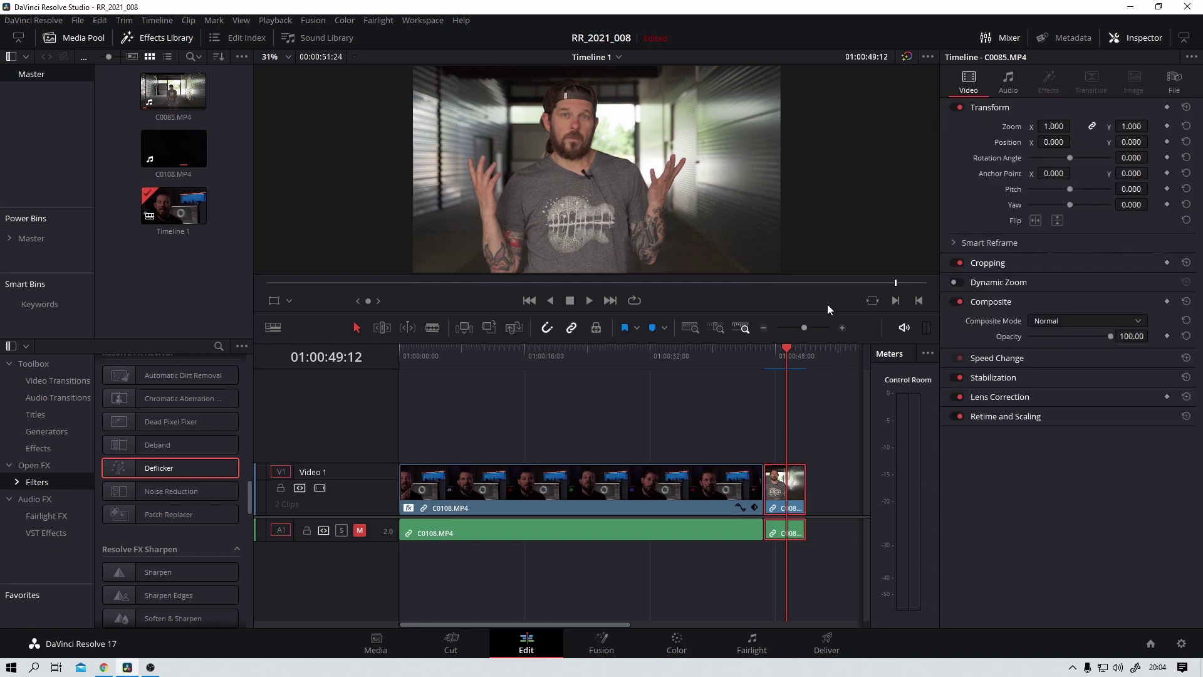
{"action": "left_click", "coordinate": [678, 642]}
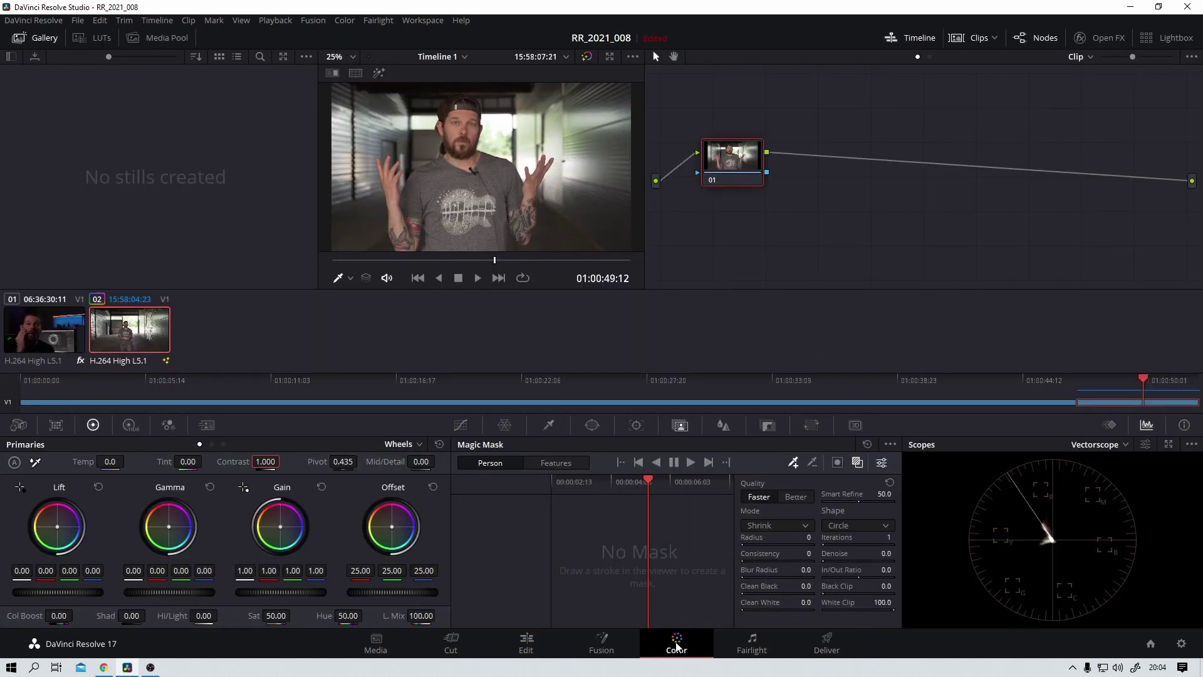
- Set node 01's contrast to 1.120 and saturation to 43.40
{"action": "mouse_move", "coordinate": [737, 174]}
{"action": "left_mouse_down"}
{"action": "mouse_move", "coordinate": [760, 210]}
{"action": "mouse_move", "coordinate": [748, 183]}
{"action": "left_mouse_up"}
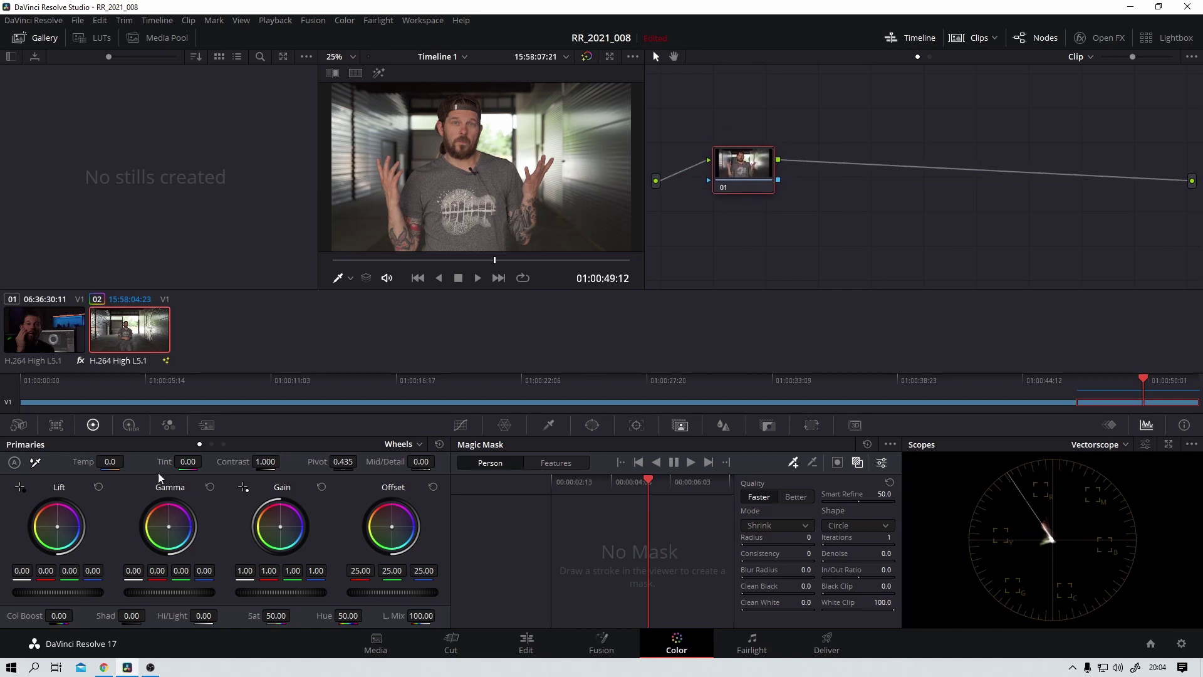
{"action": "left_click_drag", "start_coordinate": [264, 463], "coordinate": [283, 462]}
{"action": "left_click_drag", "start_coordinate": [276, 616], "coordinate": [266, 616]}
- Add serial node 02 after node 01 with Alt+S and place it alongside
{"action": "left_click_drag", "start_coordinate": [751, 163], "coordinate": [745, 170]}
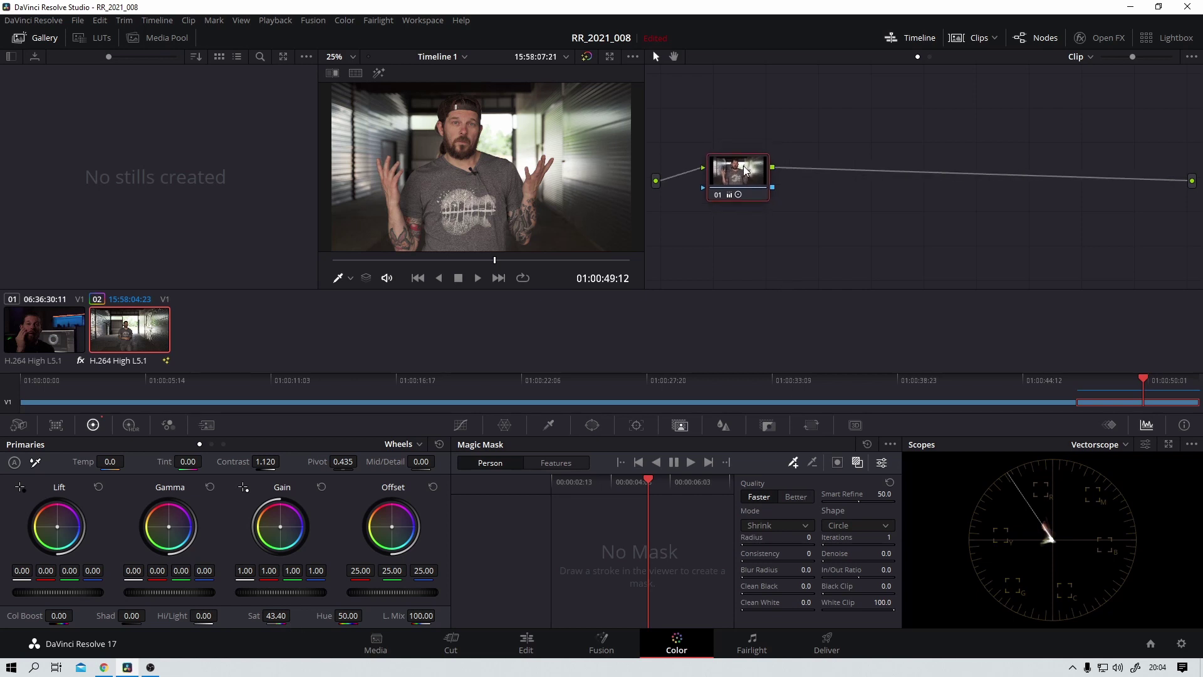
{"action": "key", "text": "alt+s"}
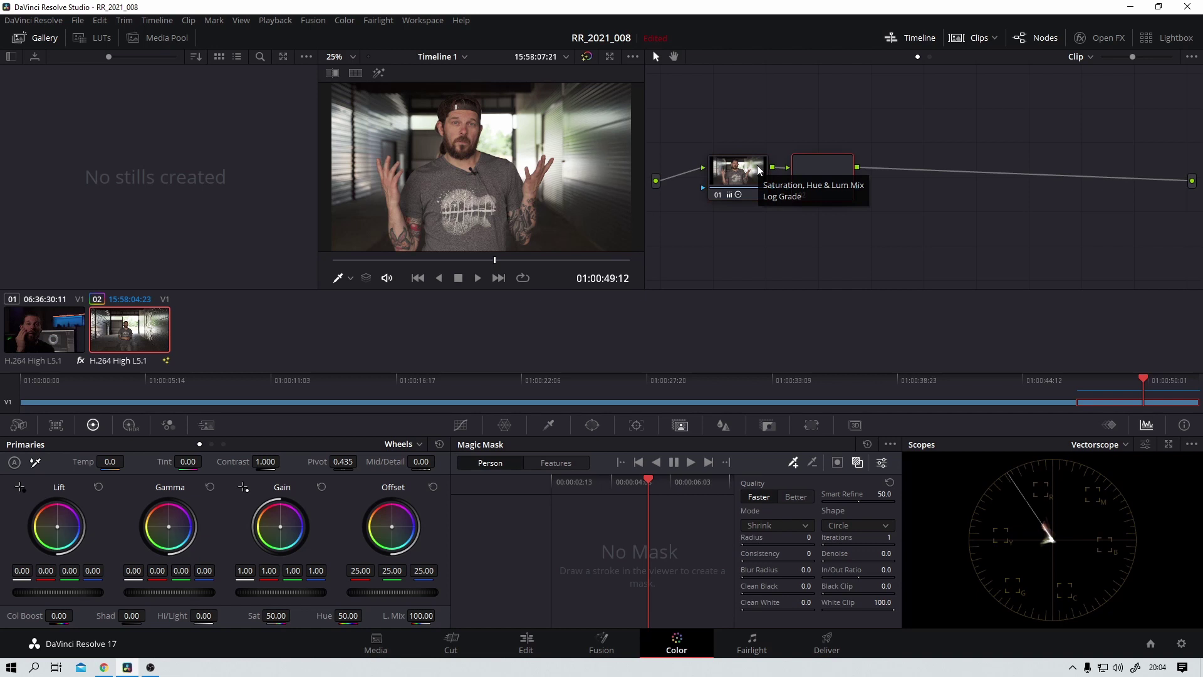
{"action": "left_click_drag", "start_coordinate": [815, 167], "coordinate": [840, 170]}
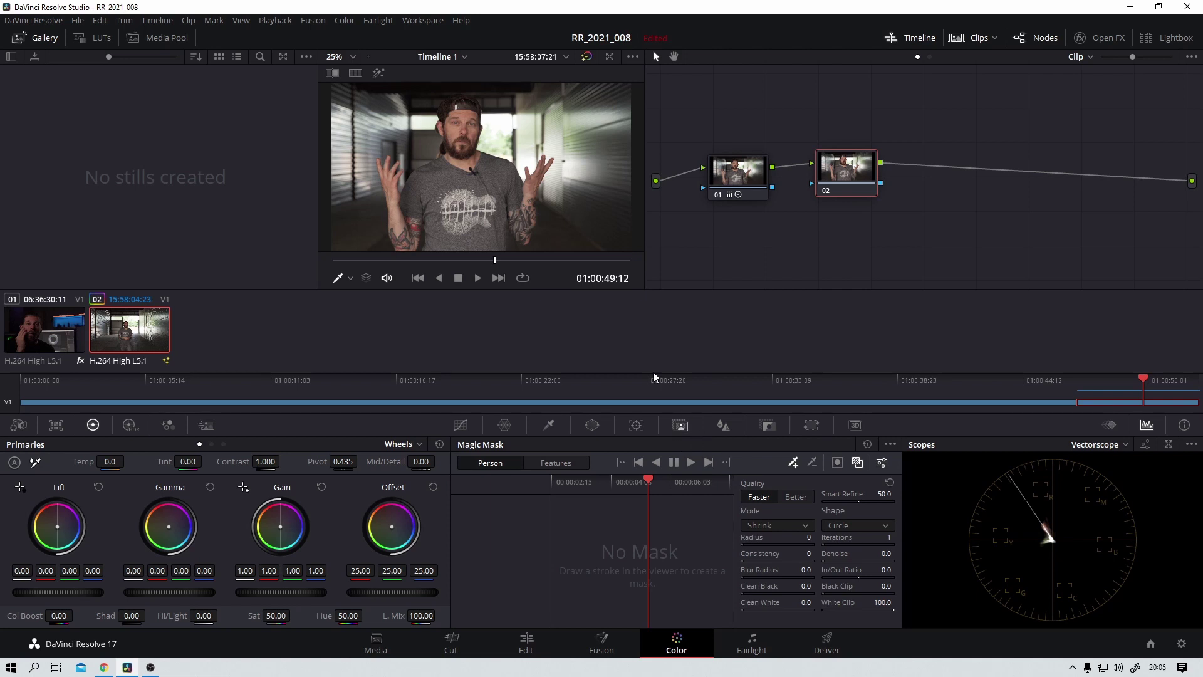
- Draw a Magic Mask Person stroke down the man's face and track it forward and backward
{"action": "left_click_drag", "start_coordinate": [462, 115], "coordinate": [481, 196]}
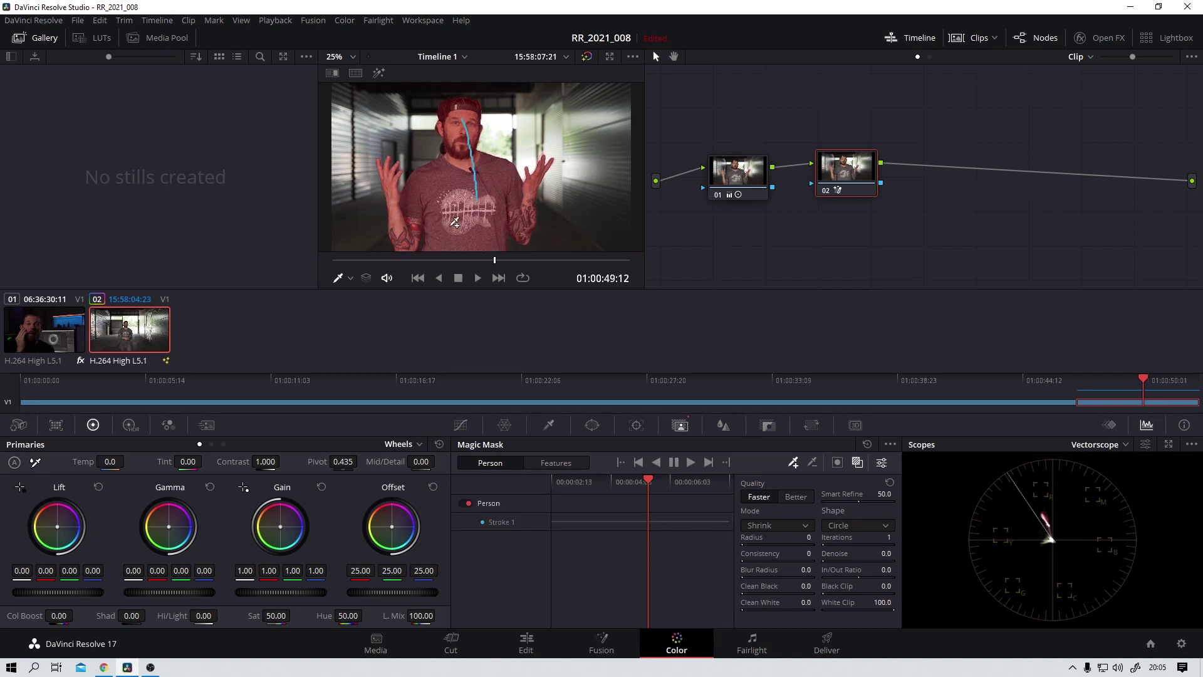
{"action": "left_click", "coordinate": [690, 464]}
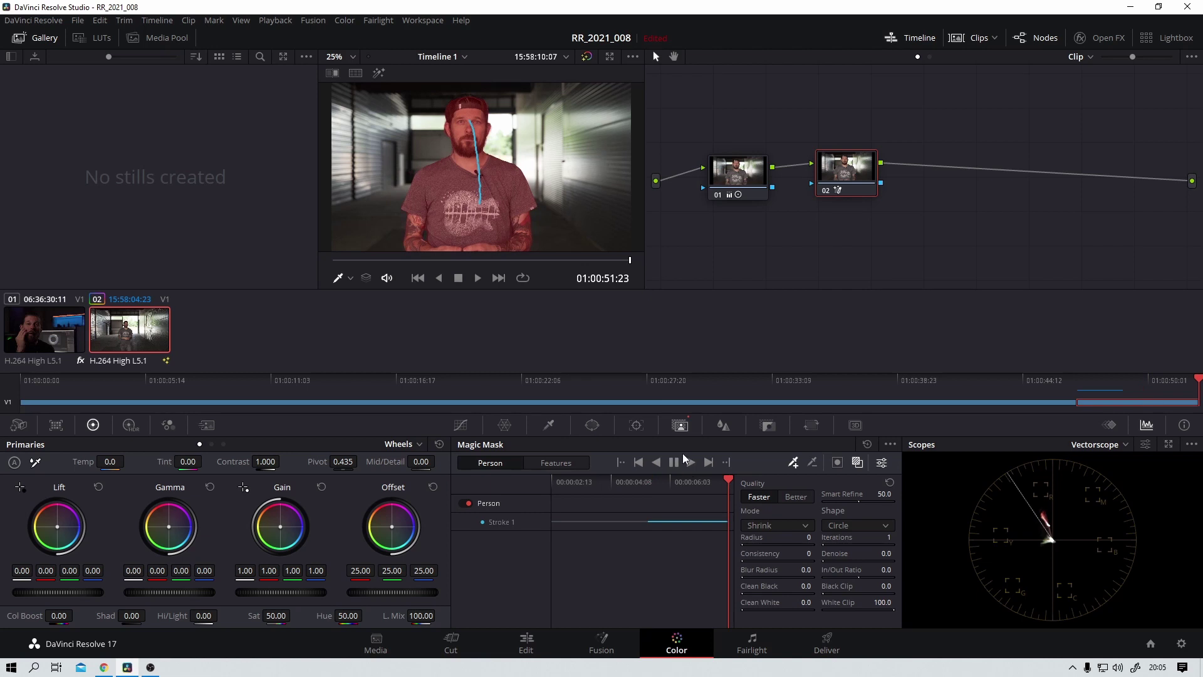
{"action": "left_click_drag", "start_coordinate": [731, 484], "coordinate": [652, 487]}
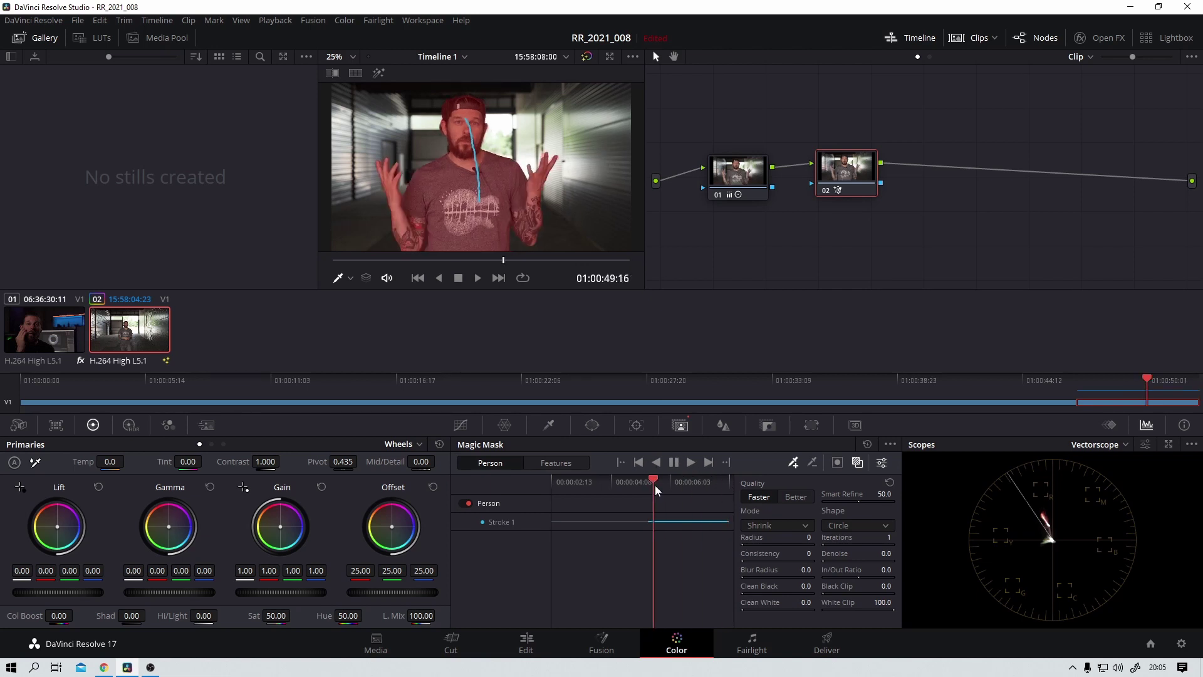
{"action": "left_click", "coordinate": [656, 463]}
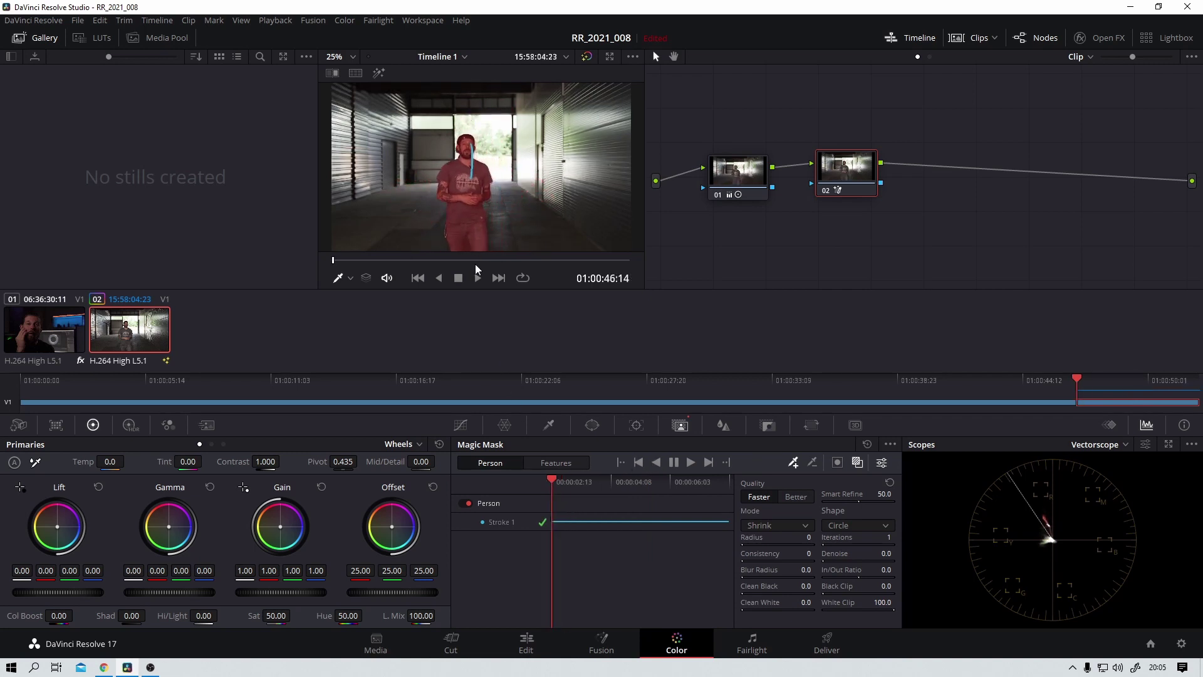
- Add subtractive Stroke 2 to the person mask and switch mask quality to Better
{"action": "left_click_drag", "start_coordinate": [554, 480], "coordinate": [593, 493]}
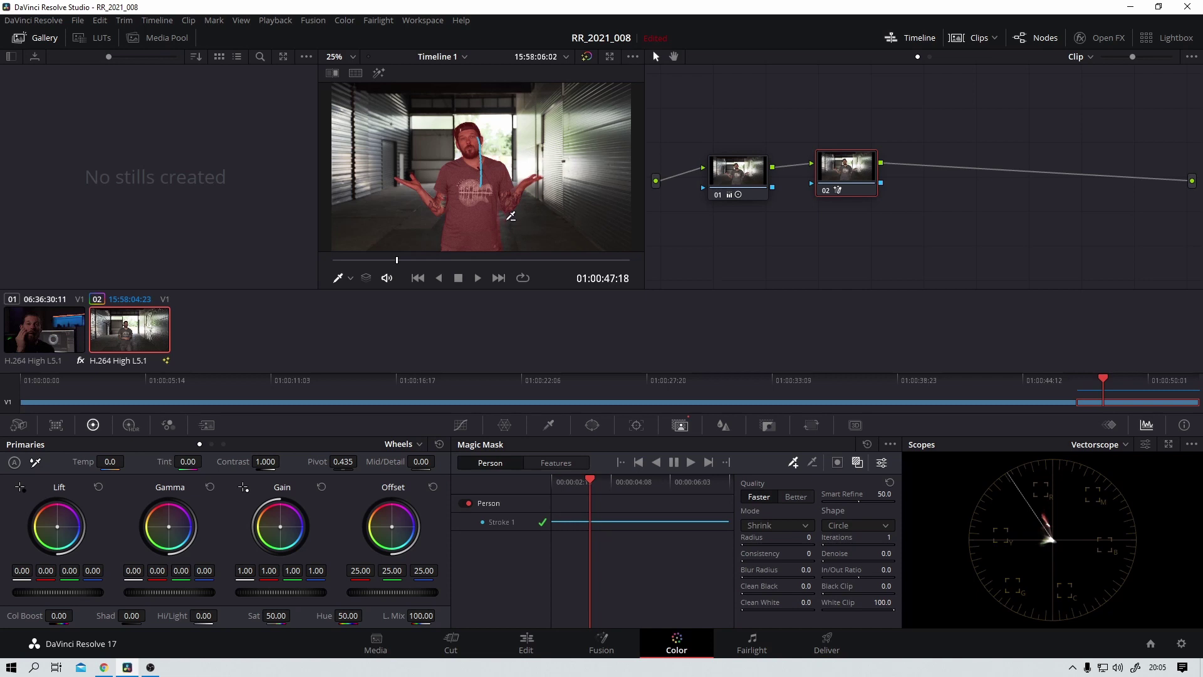
{"action": "left_click", "coordinate": [511, 217]}
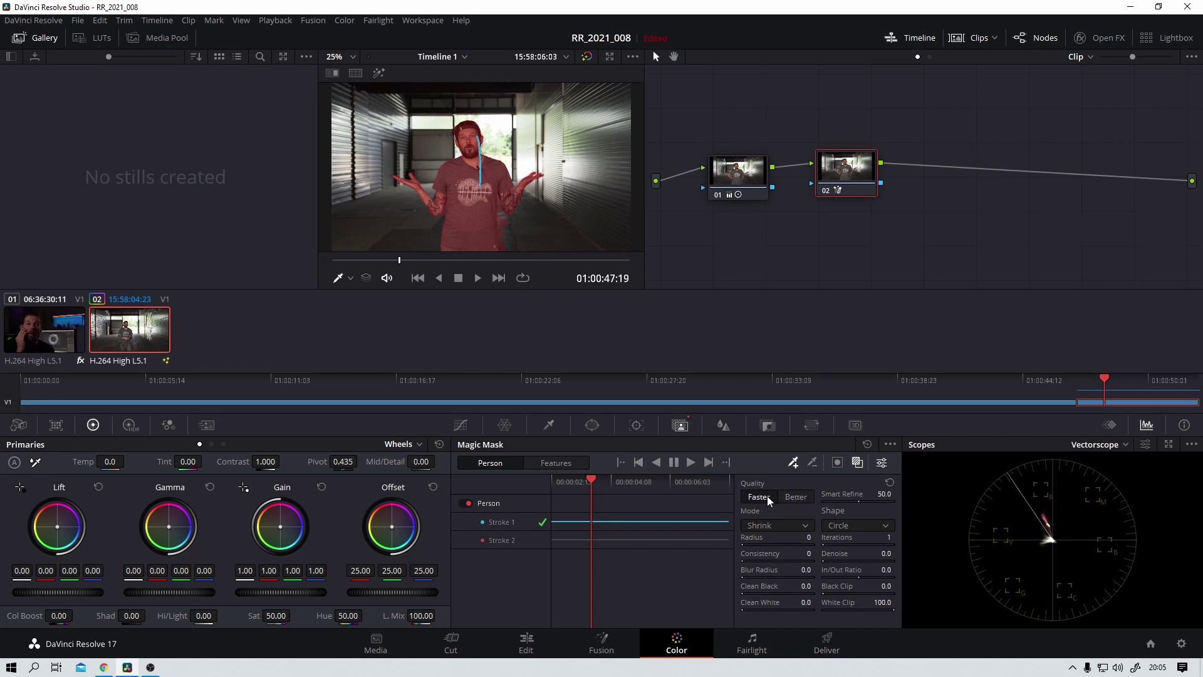
{"action": "left_click", "coordinate": [795, 496]}
- Add Stroke 3 on the man's right hand, check nearby frames, and hide the red mask overlay
{"action": "left_click_drag", "start_coordinate": [590, 484], "coordinate": [662, 519]}
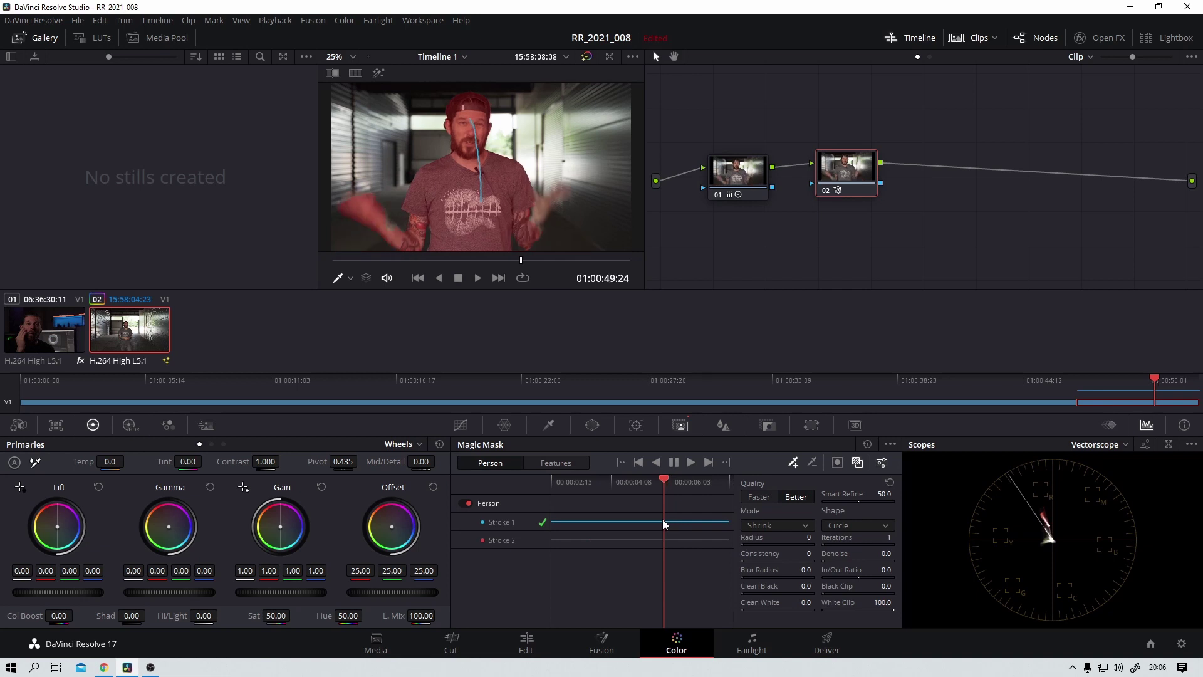
{"action": "mouse_move", "coordinate": [538, 215]}
{"action": "left_mouse_down"}
{"action": "mouse_move", "coordinate": [535, 226]}
{"action": "mouse_move", "coordinate": [542, 205]}
{"action": "left_mouse_up"}
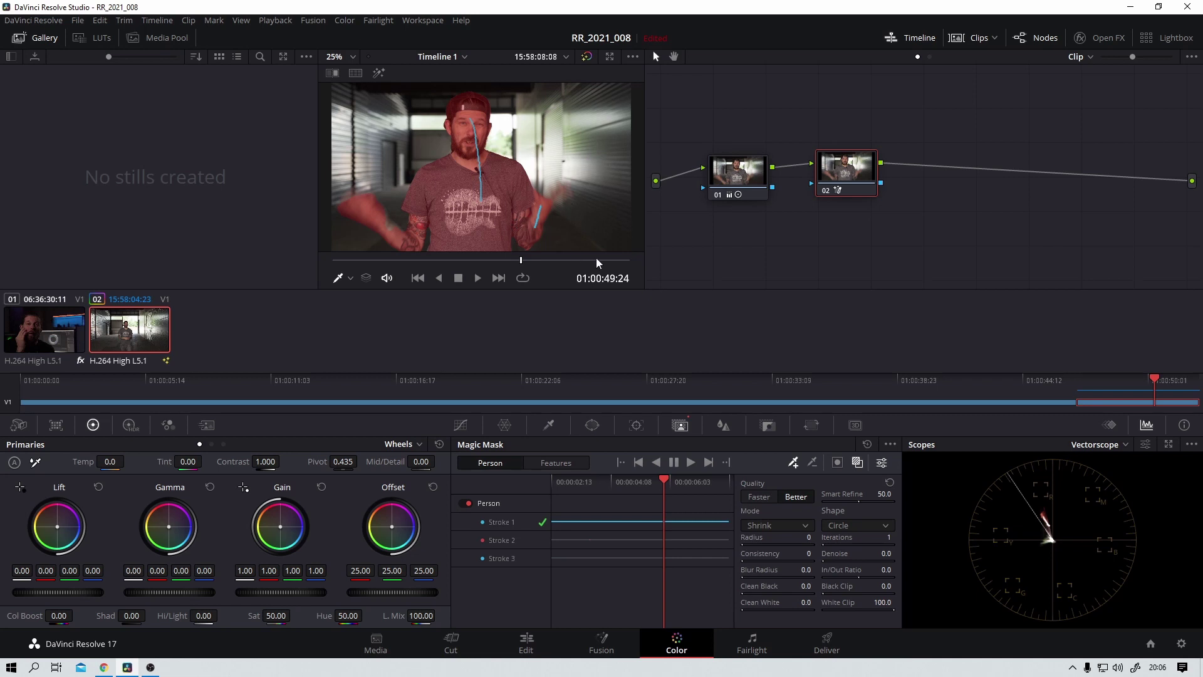
{"action": "left_click_drag", "start_coordinate": [662, 480], "coordinate": [633, 510]}
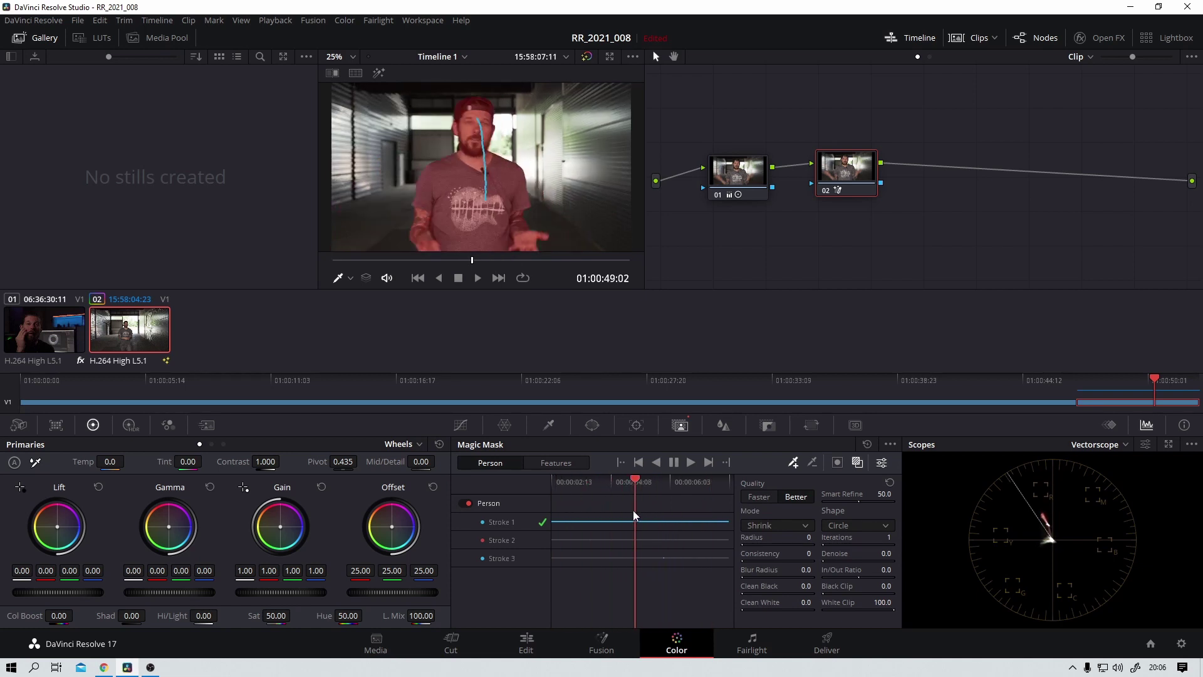
{"action": "left_click", "coordinate": [860, 463]}
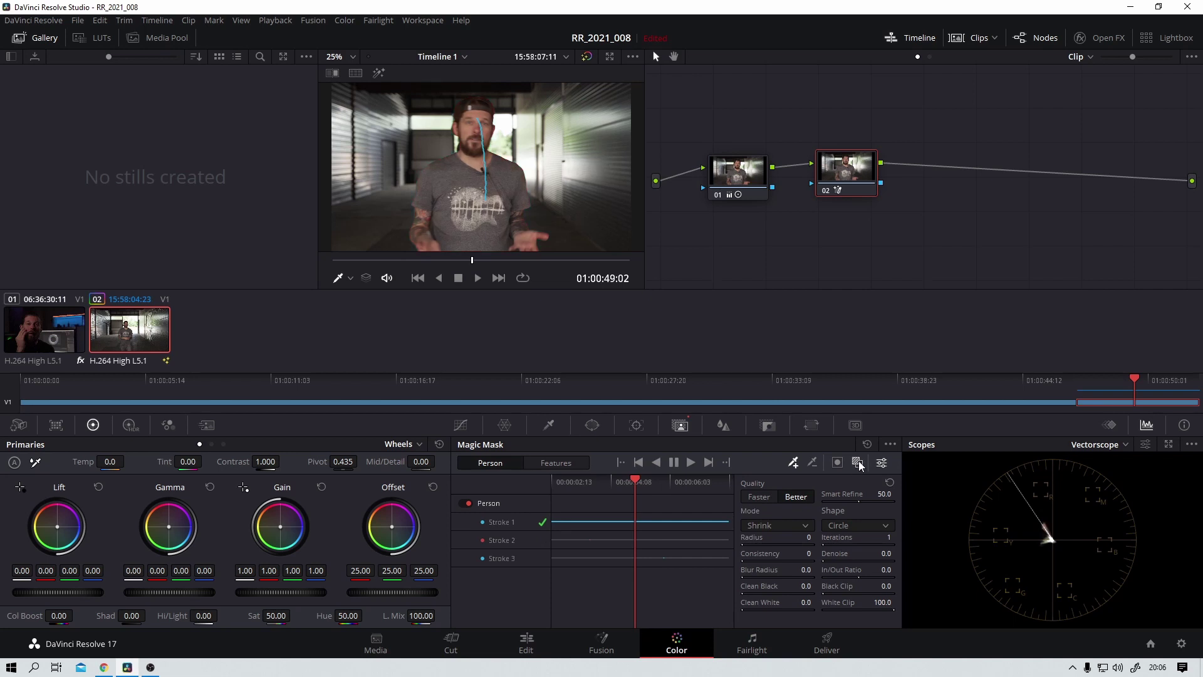
- Turn the viewer overlay Off and push node 02's gain to red 2.28, green 0.61, blue 1.06
{"action": "left_click", "coordinate": [350, 278]}
{"action": "left_click", "coordinate": [356, 297]}
{"action": "mouse_move", "coordinate": [850, 166]}
{"action": "left_mouse_down"}
{"action": "mouse_move", "coordinate": [884, 165]}
{"action": "mouse_move", "coordinate": [871, 165]}
{"action": "left_mouse_up"}
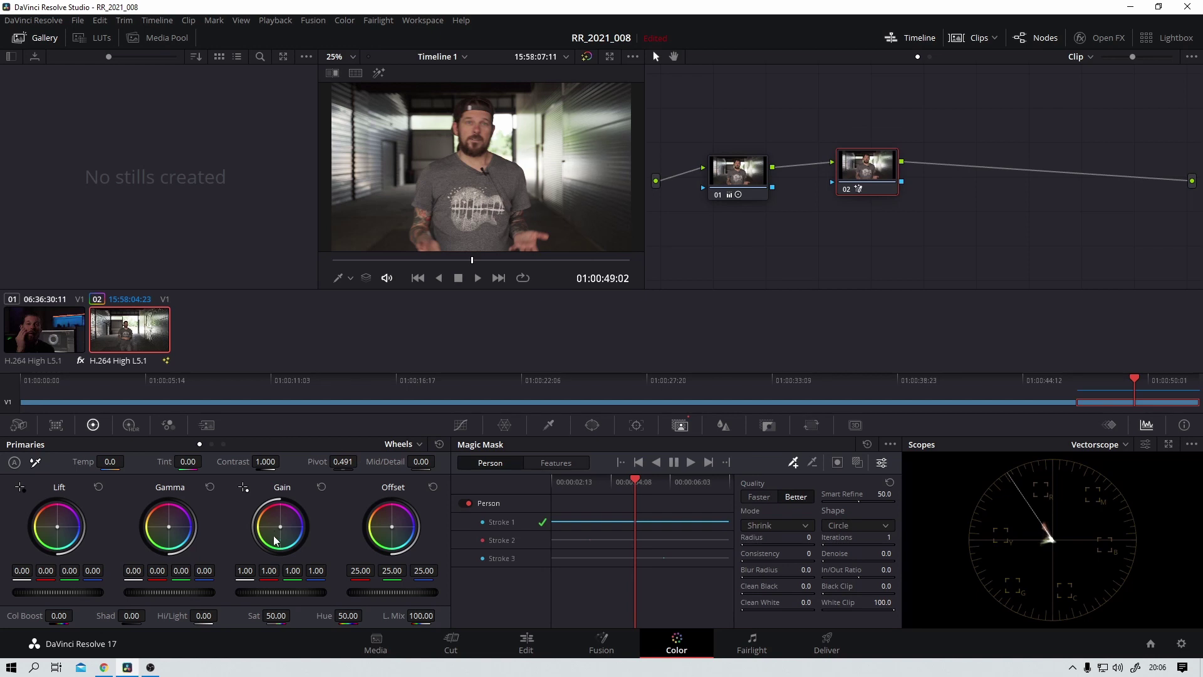
{"action": "left_click_drag", "start_coordinate": [283, 532], "coordinate": [283, 516]}
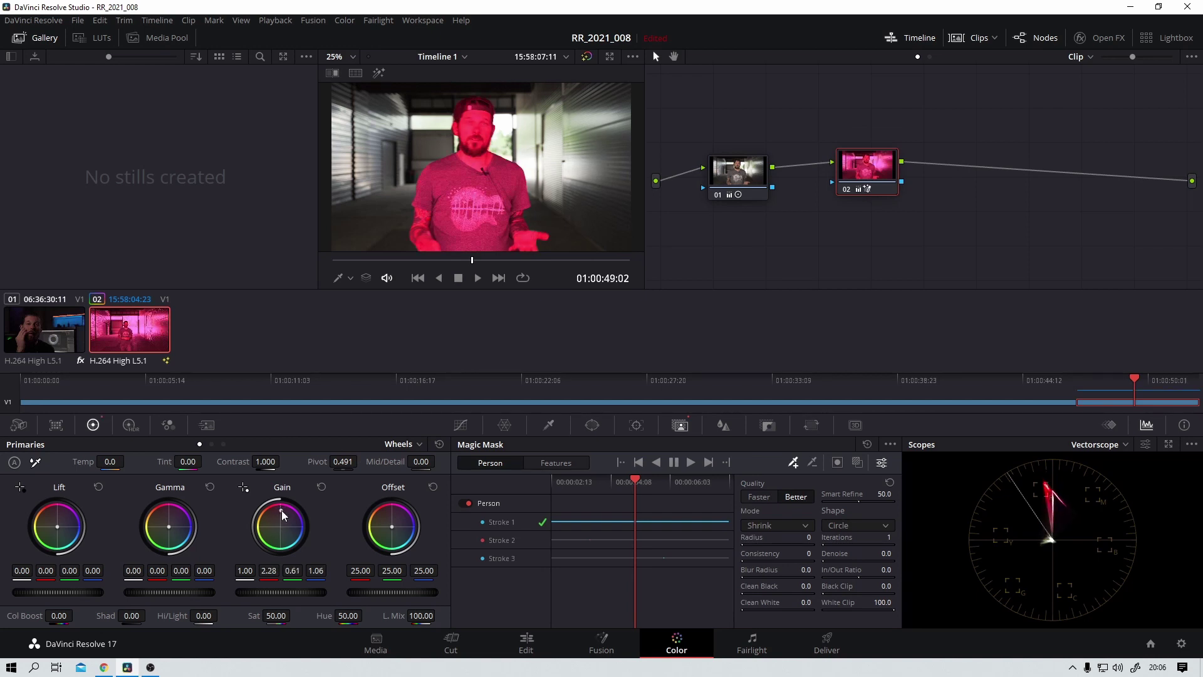